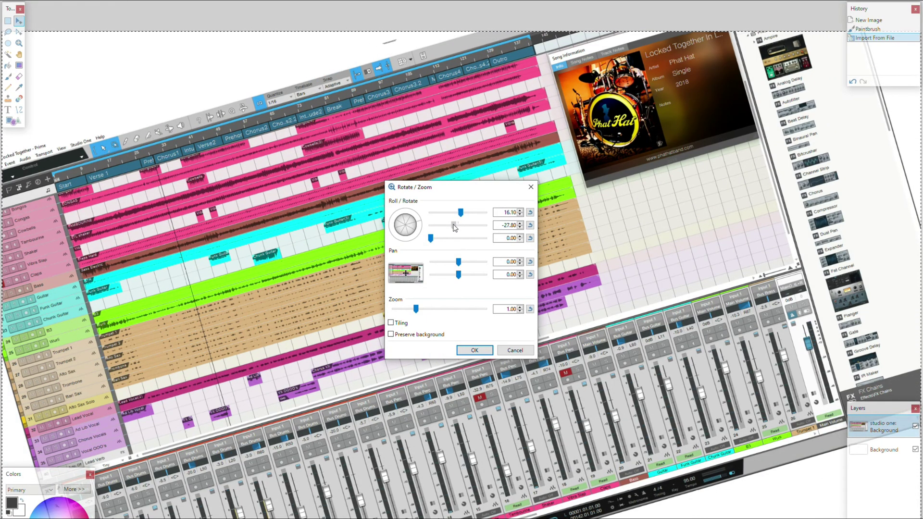
Try out different roll and tilt orientations for the imported picture and set its rotation angle to 2.00.
mouse_move(455, 228)
left_mouse_down()
mouse_move(469, 225)
mouse_move(436, 237)
mouse_move(470, 229)
left_mouse_up()
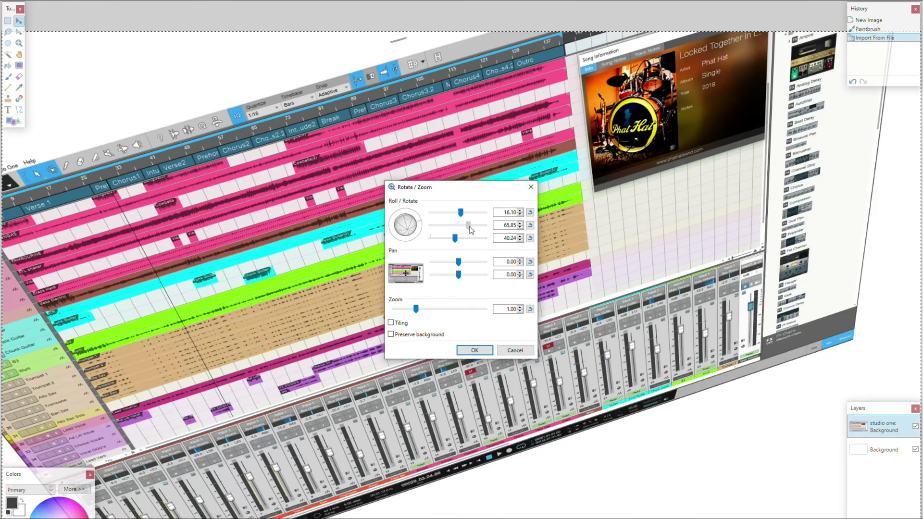
mouse_move(408, 226)
left_mouse_down()
mouse_move(469, 213)
mouse_move(459, 213)
left_mouse_up()
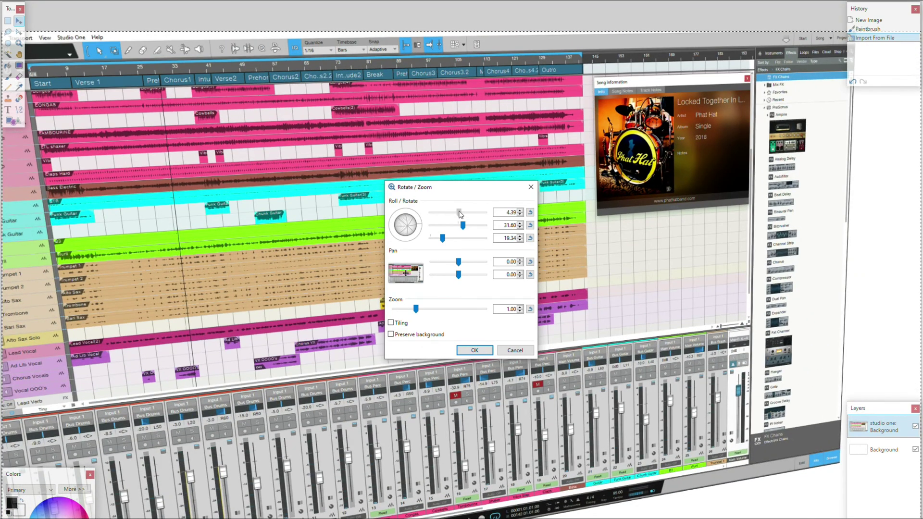
double_click(501, 213)
type("2")
left_click(503, 225)
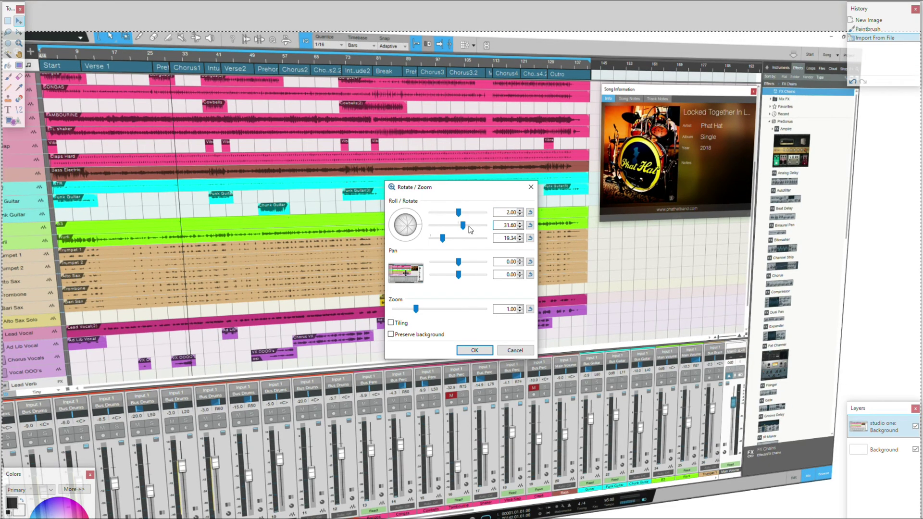
Set the second Roll / Rotate value of the picture to 37.00.
mouse_move(463, 225)
left_mouse_down()
mouse_move(454, 227)
mouse_move(468, 230)
left_mouse_up()
double_click(503, 225)
type("37")
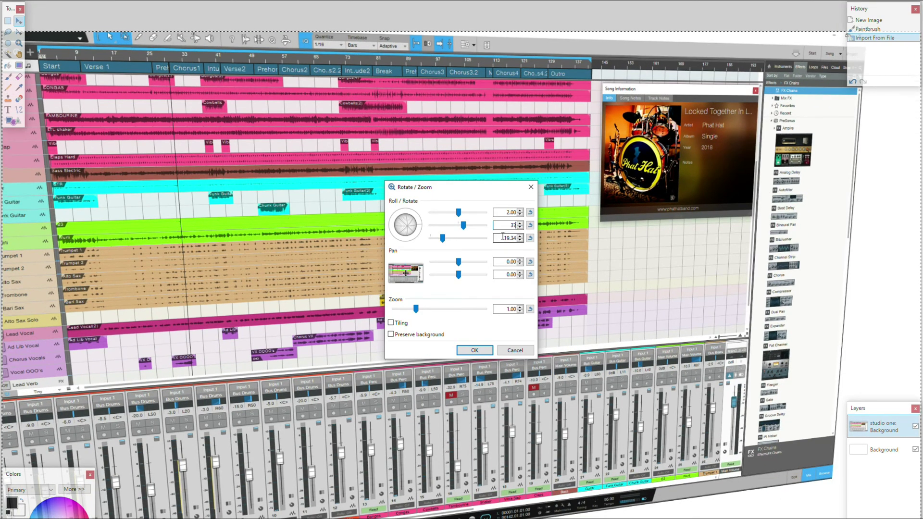
left_click(503, 237)
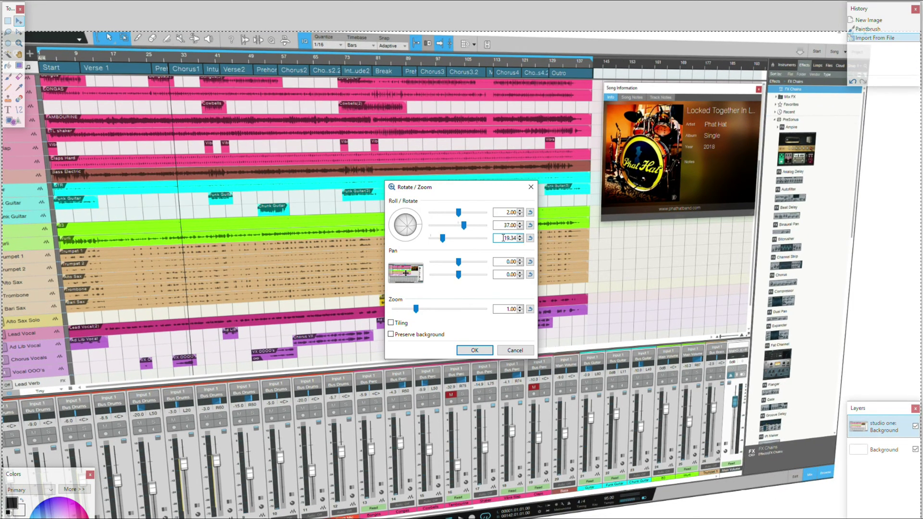
Set the third Roll / Rotate value of the picture to 33.00.
mouse_move(445, 240)
left_mouse_down()
mouse_move(463, 243)
mouse_move(446, 241)
left_mouse_up()
left_click(509, 236)
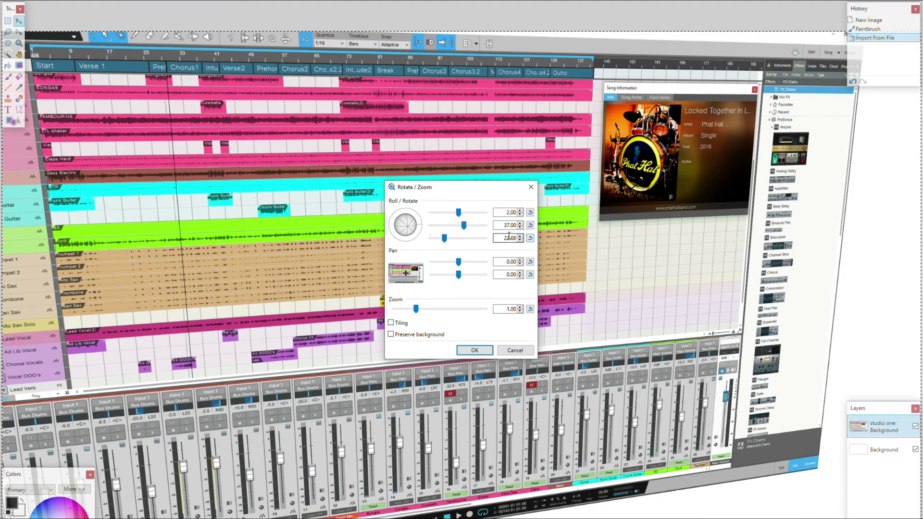
double_click(501, 238)
type("33")
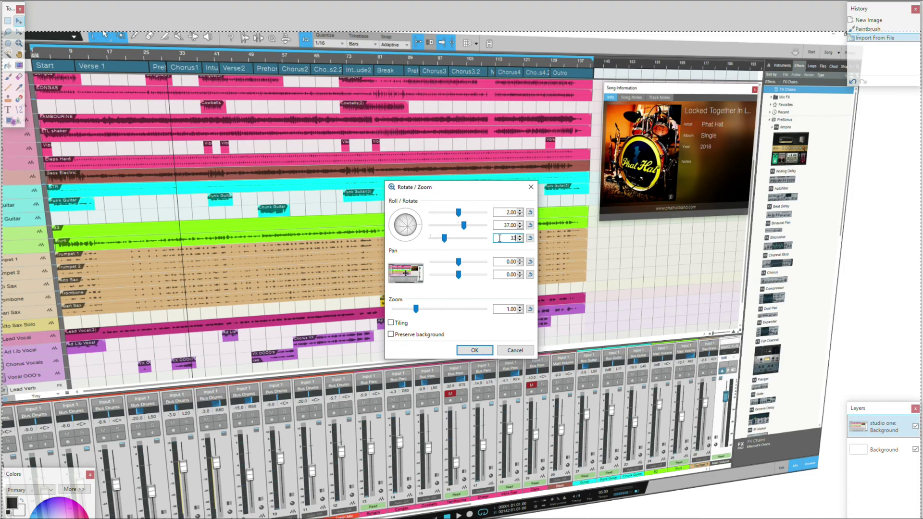
left_click(500, 260)
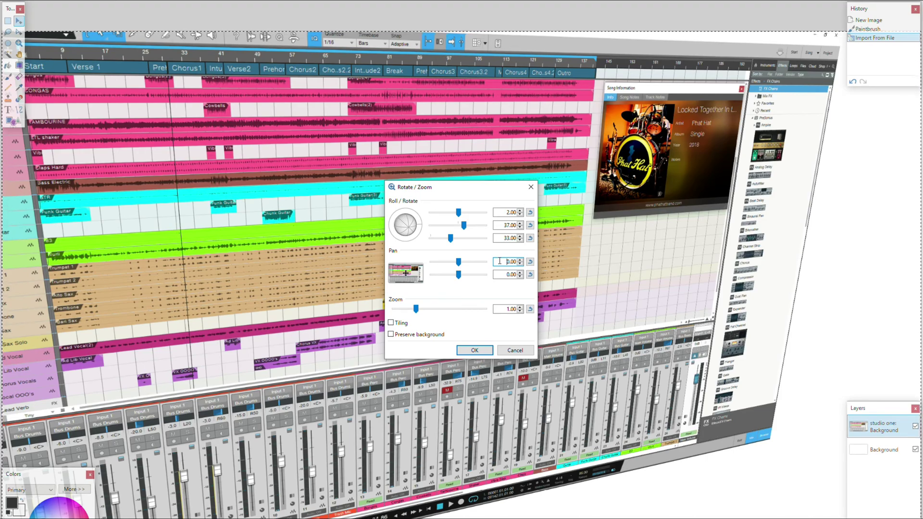
Make the second Roll / Rotate value negative, at -37.00, to reverse the perspective.
left_click(503, 225)
type("-")
left_click(500, 238)
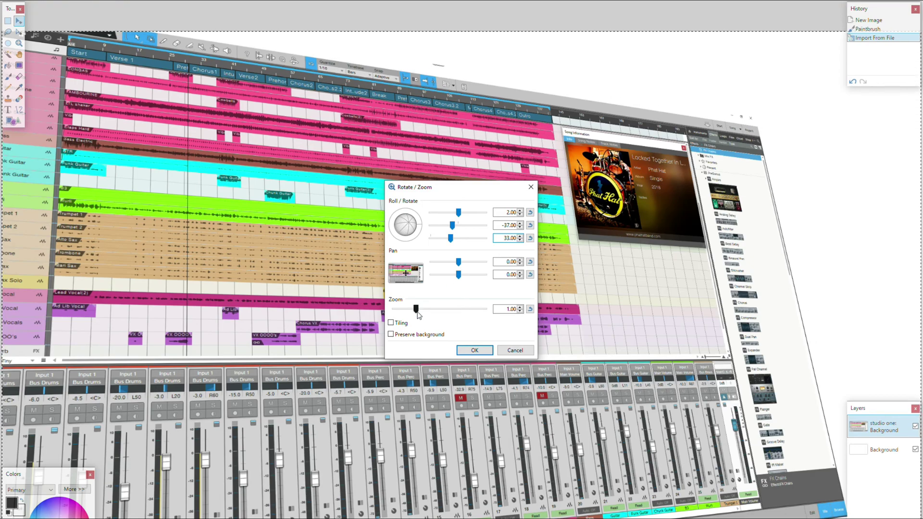
Try a different zoom, reset the zoom to its default and enable tiling for the rotated picture.
left_click_drag(415, 309, 421, 314)
left_click(530, 309)
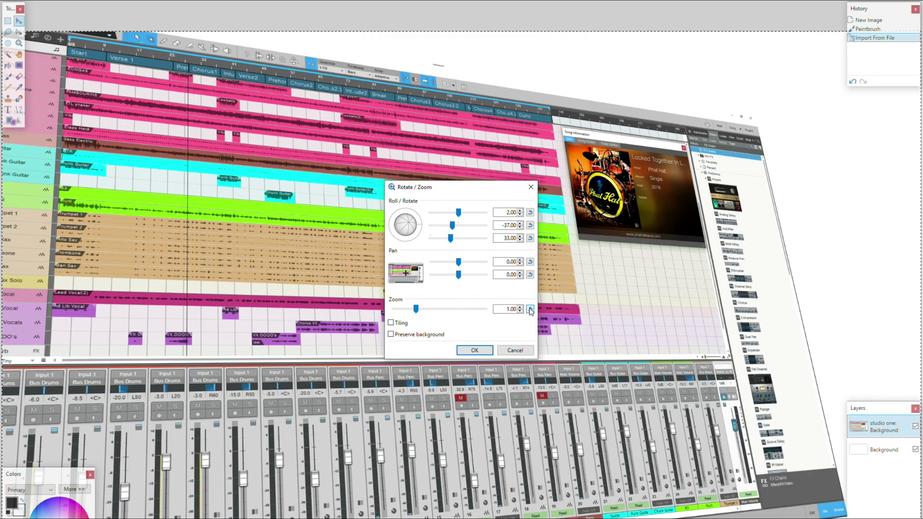
left_click(393, 326)
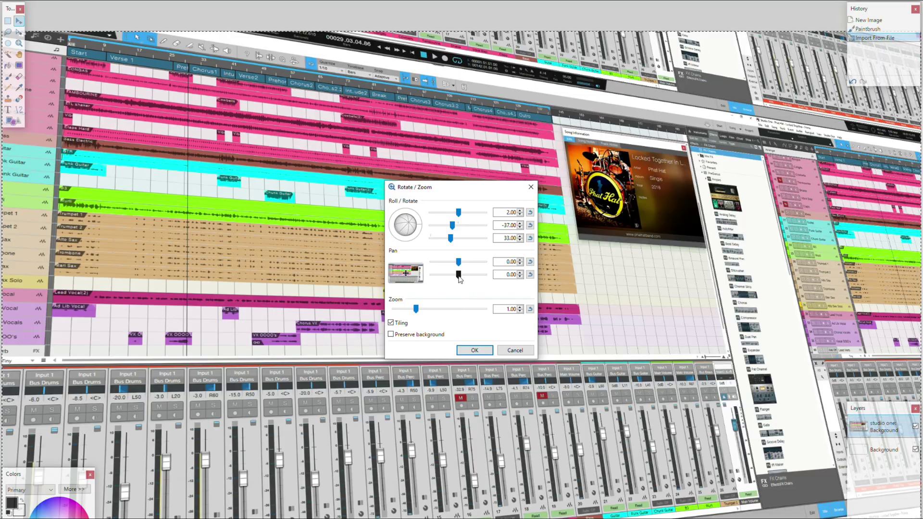
Try a vertical pan and return it to 0, set the horizontal pan to -2.14 and apply the Rotate / Zoom.
mouse_move(458, 278)
left_mouse_down()
mouse_move(470, 279)
mouse_move(462, 278)
left_mouse_up()
type("0")
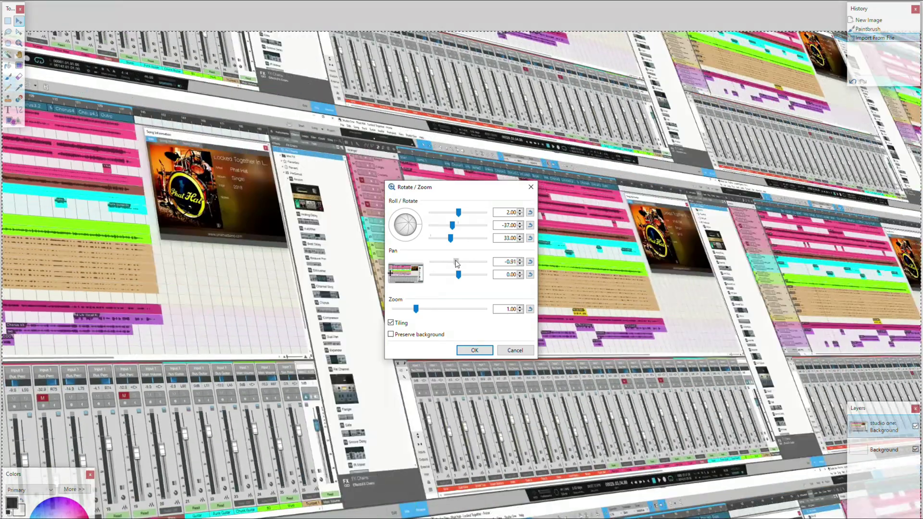
left_click_drag(458, 262, 452, 264)
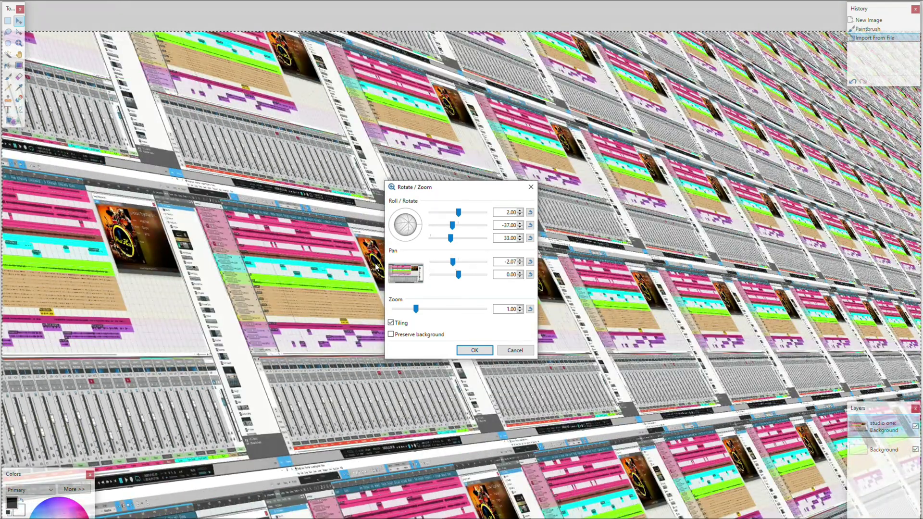
left_click(519, 264)
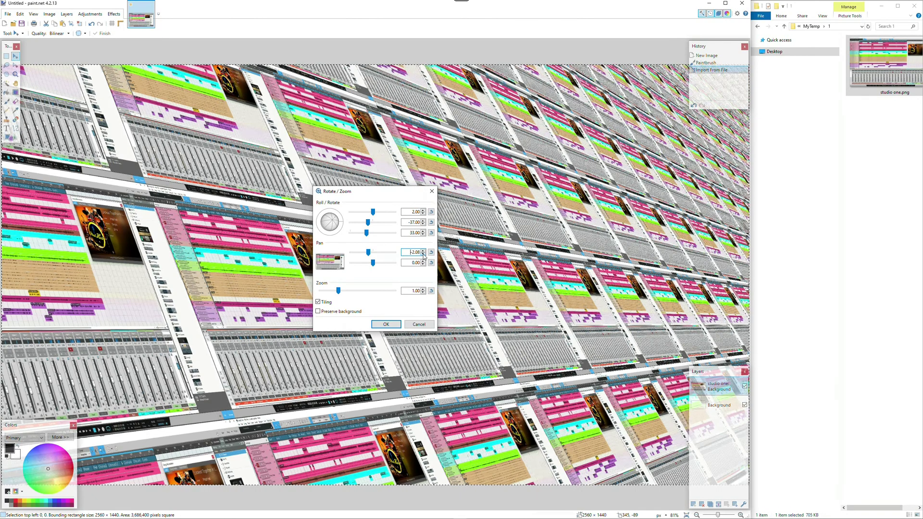
left_click(423, 254)
left_click(423, 254)
left_click(423, 254)
left_click(423, 254)
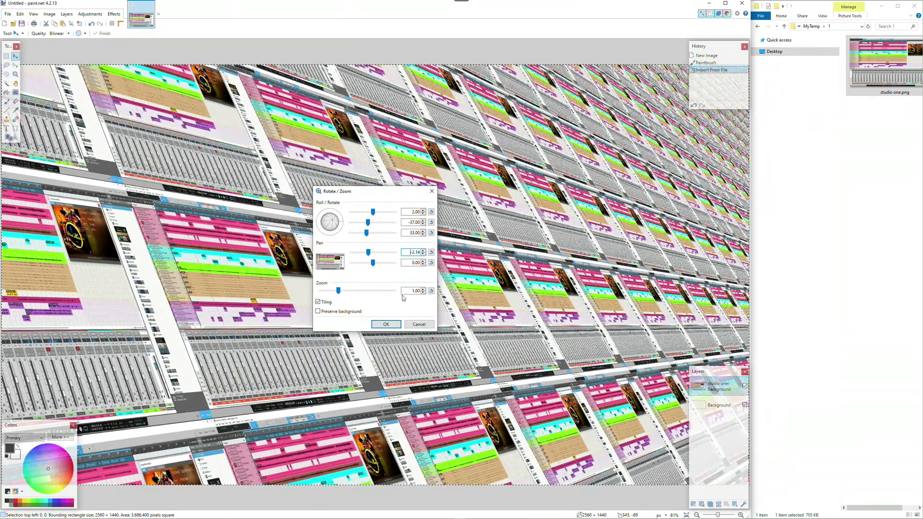
left_click(386, 324)
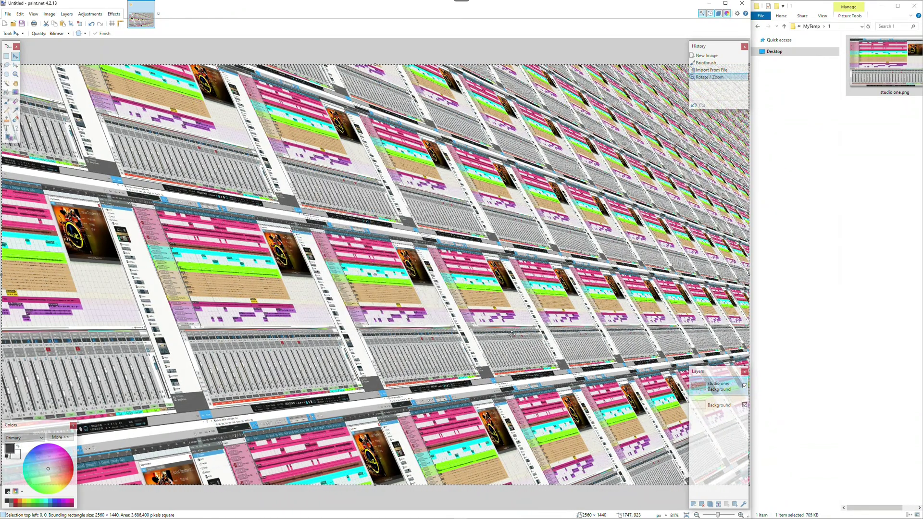
Prepare to save a copy of the image in PNG format with the file name demo.
left_click(7, 14)
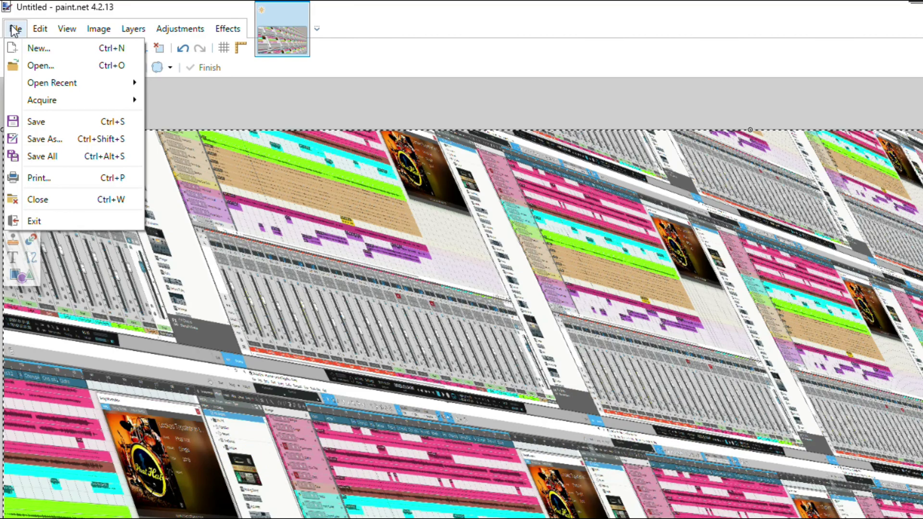
left_click(32, 138)
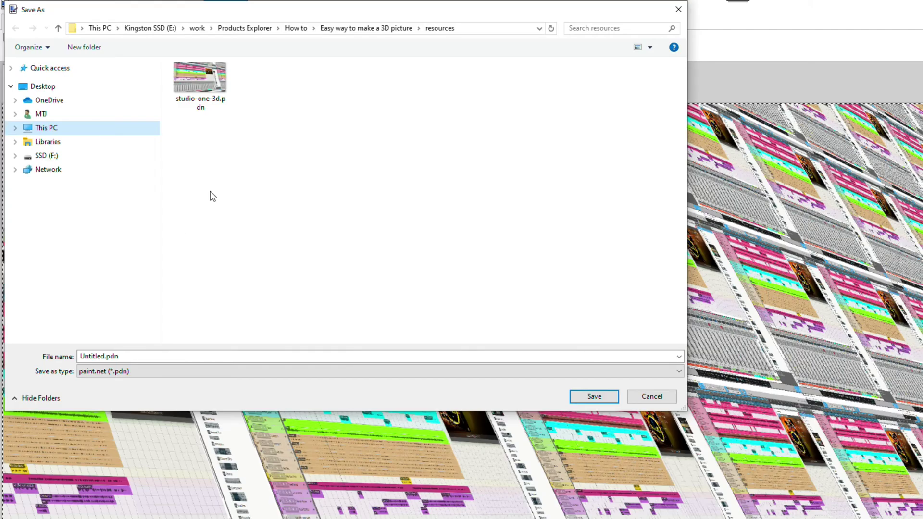
left_click(171, 373)
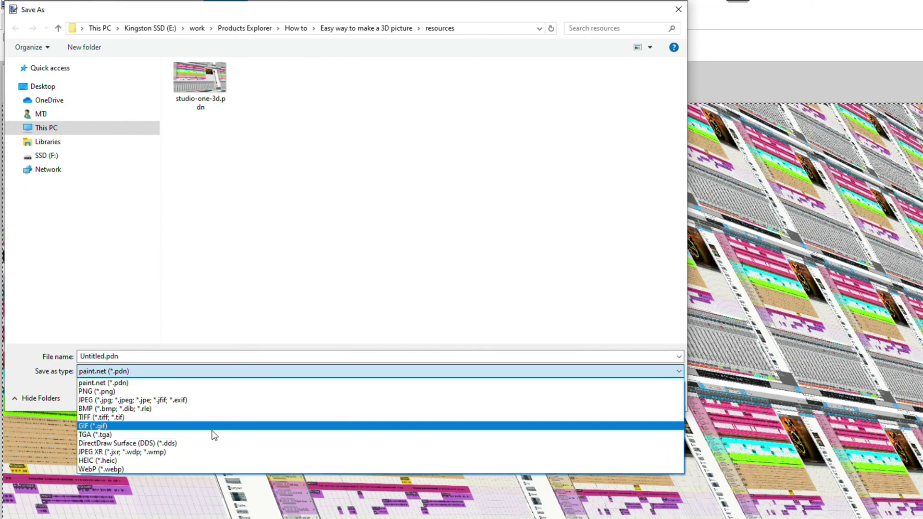
left_click(163, 391)
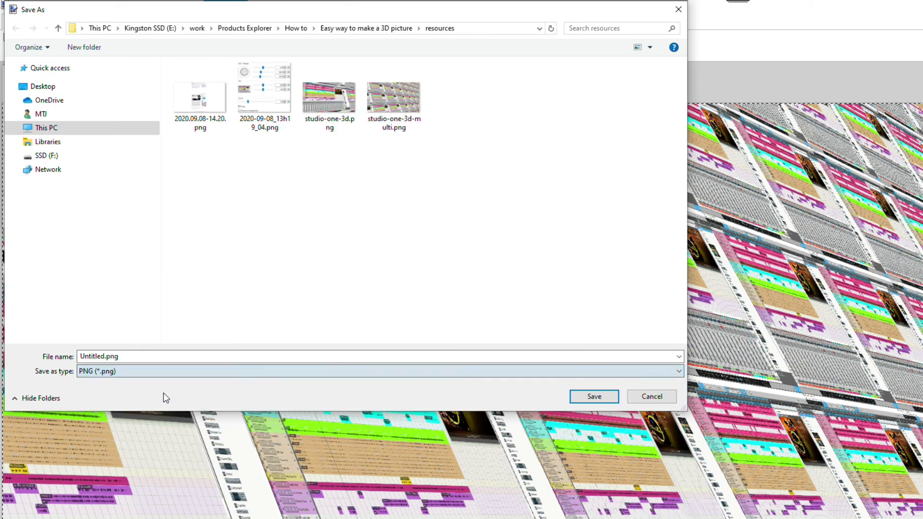
double_click(138, 359)
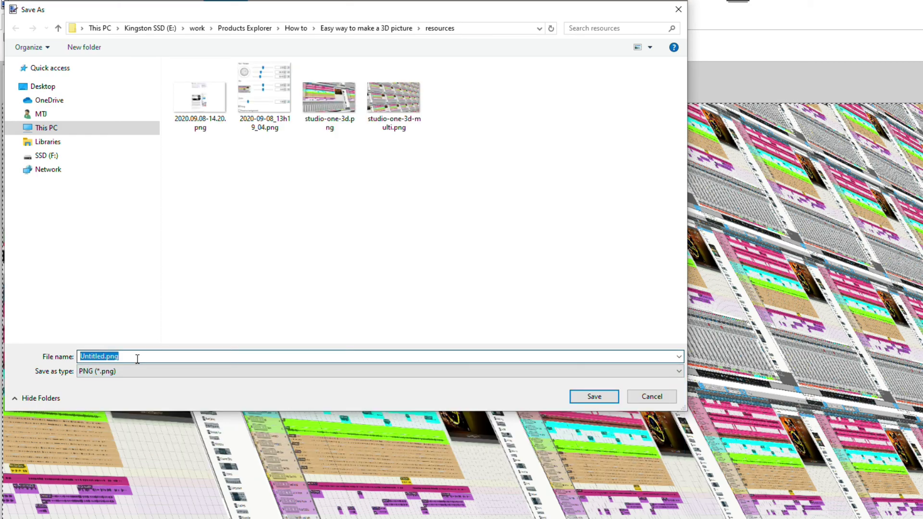
type("demo")
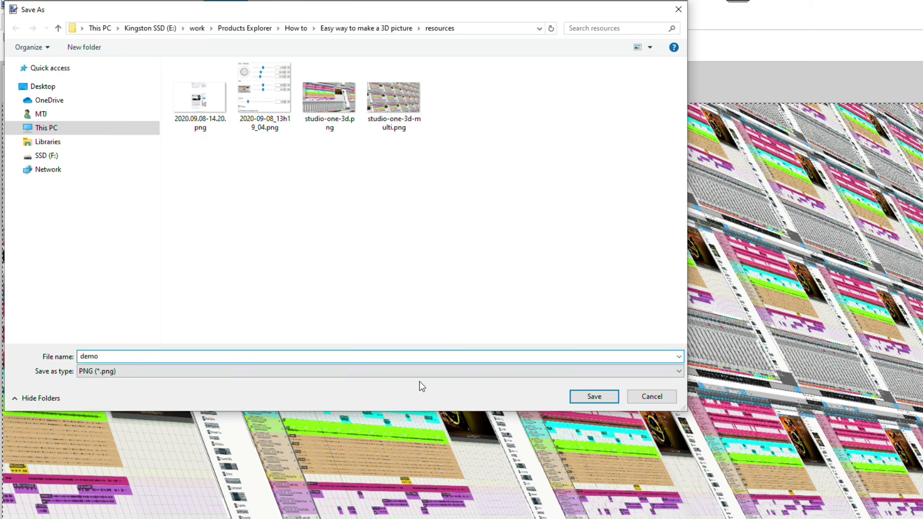
Save the PNG with the Auto-detect bit depth and flatten the image to a single layer.
left_click(587, 395)
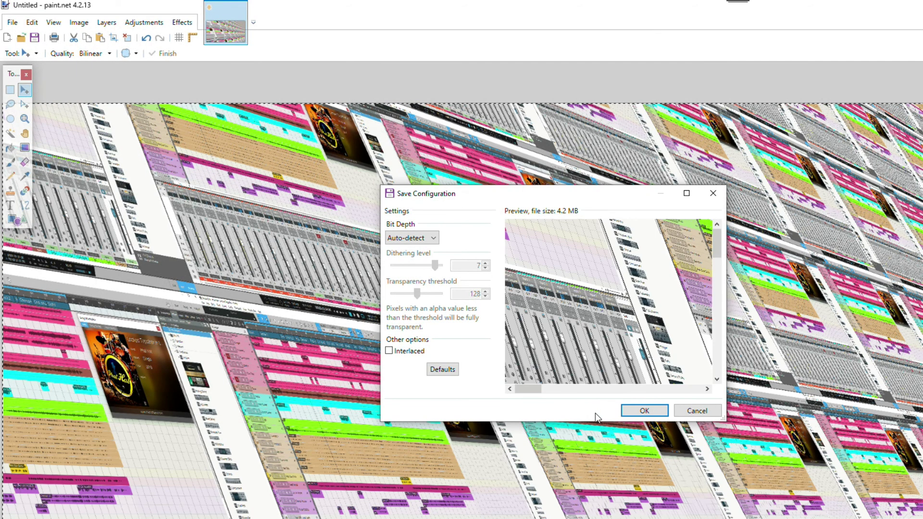
left_click(645, 414)
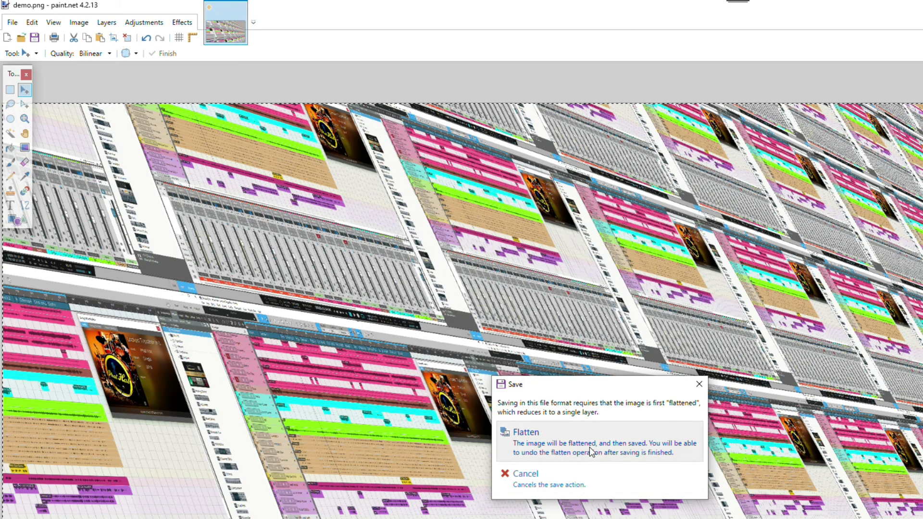
left_click(591, 451)
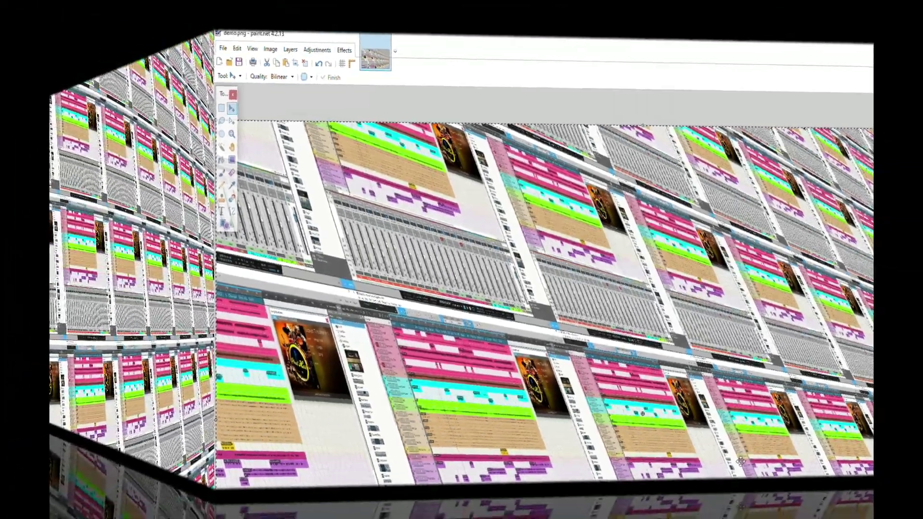